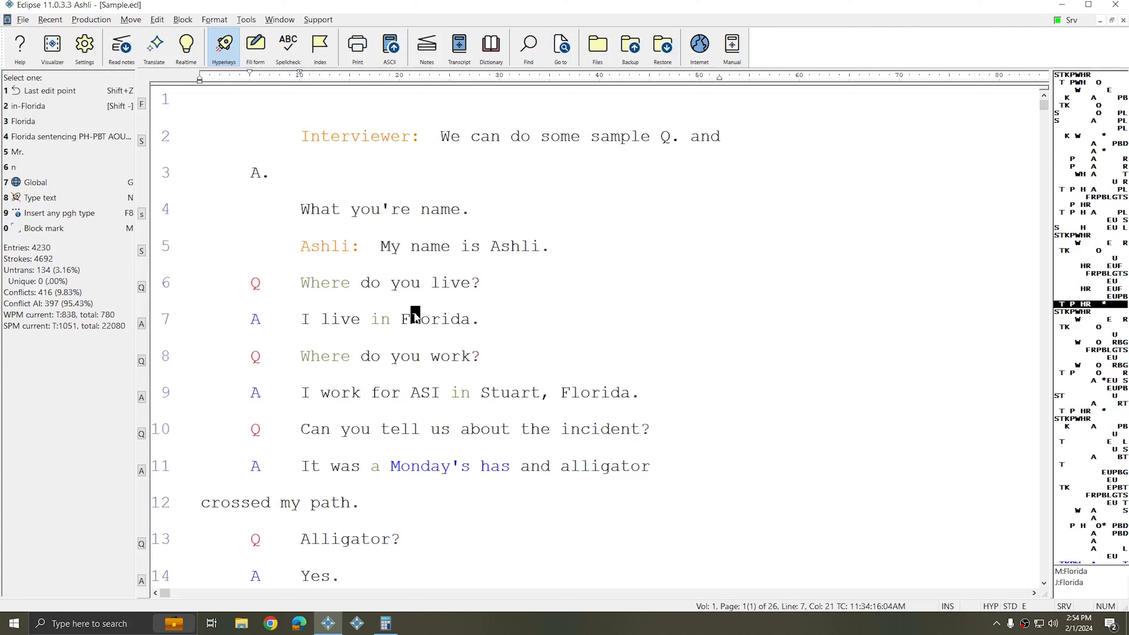
Step: Hide the status bar in the view toggles and show it again
key("Left")
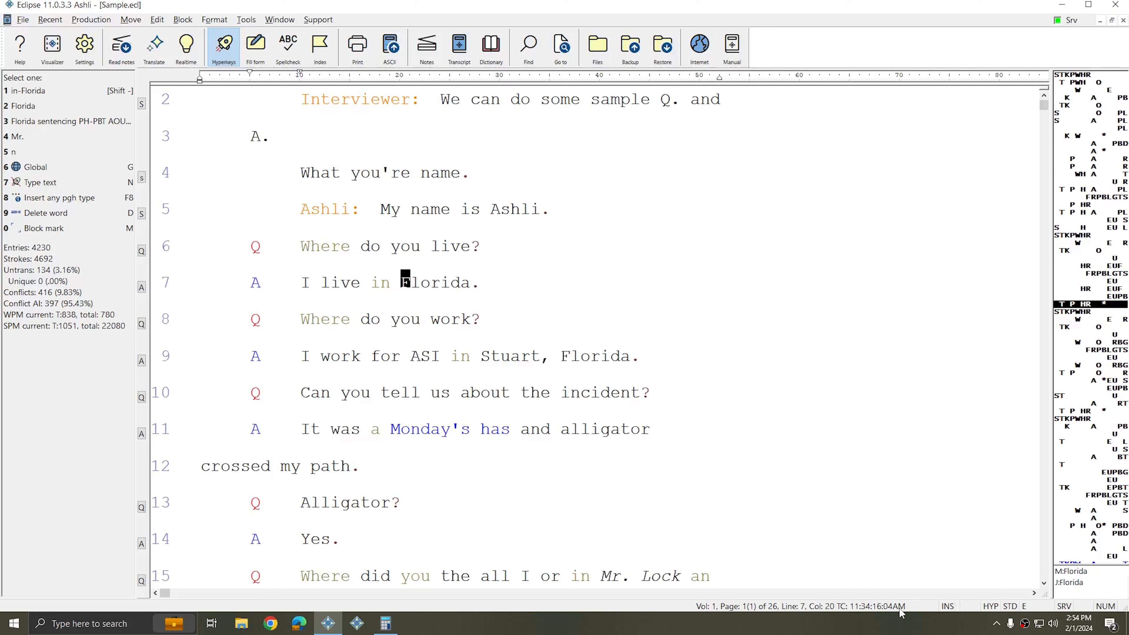
left_click(279, 19)
left_click(324, 241)
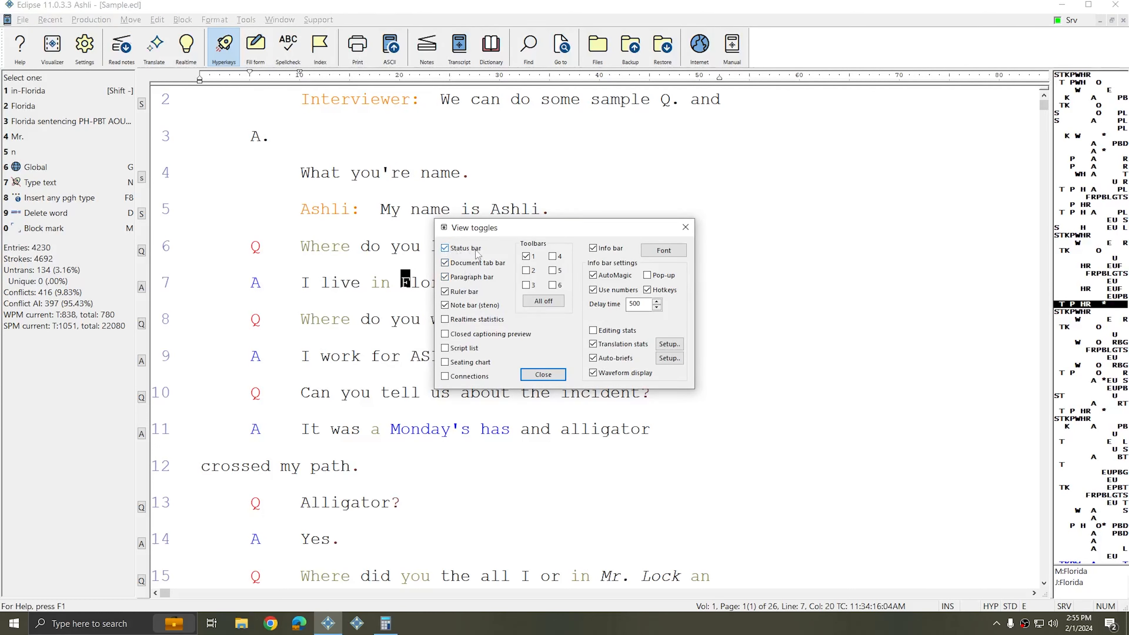
left_click(450, 252)
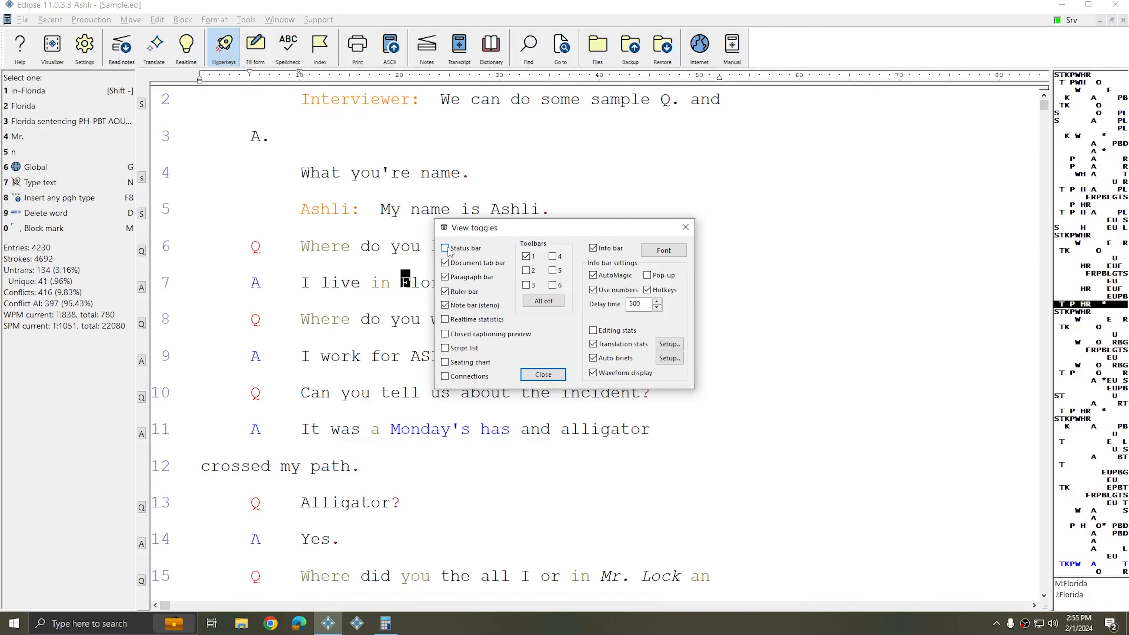
left_click(450, 252)
left_click(544, 374)
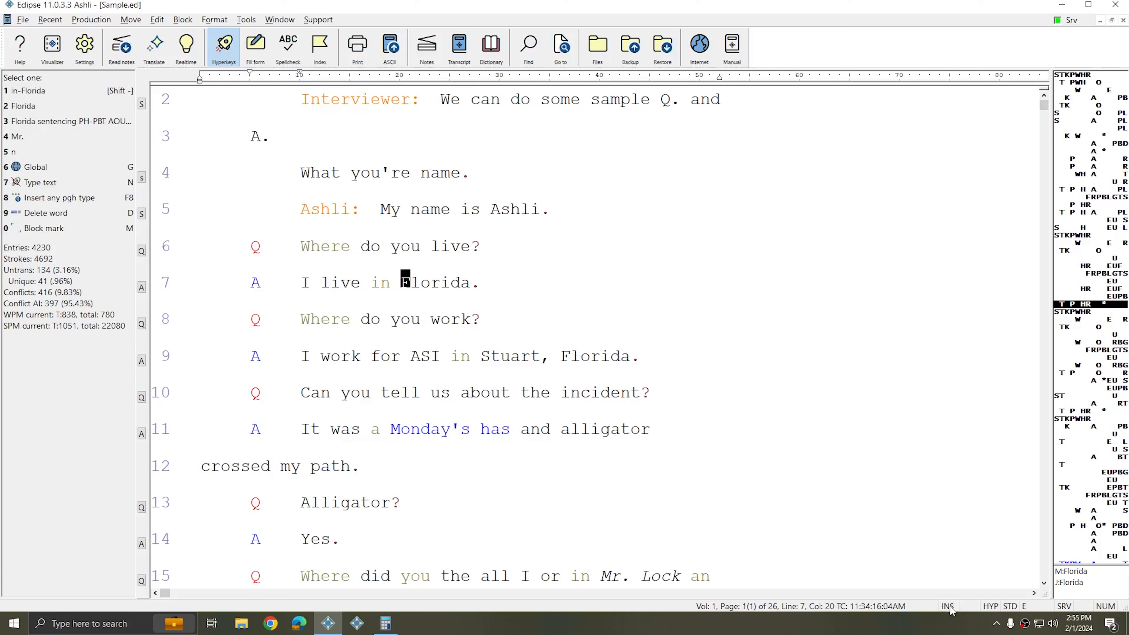
Step: Insert the words "typing continue typing" before "in Florida" in the answer on line 7
key("Caps_Lock")
key("Caps_Lock")
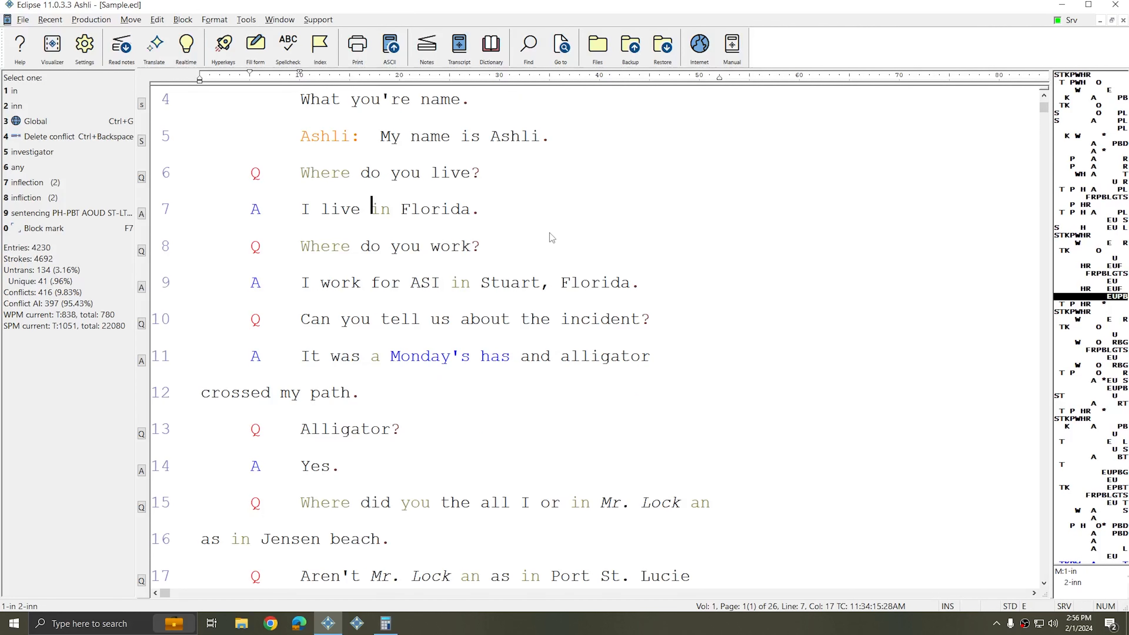
type("typing")
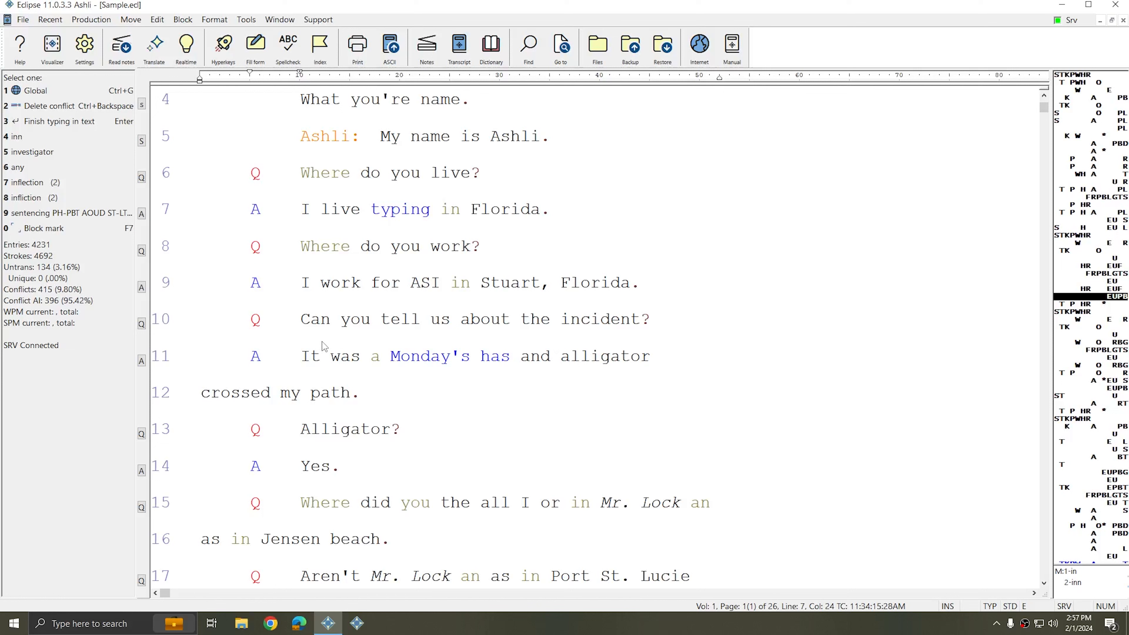
type("continue typing")
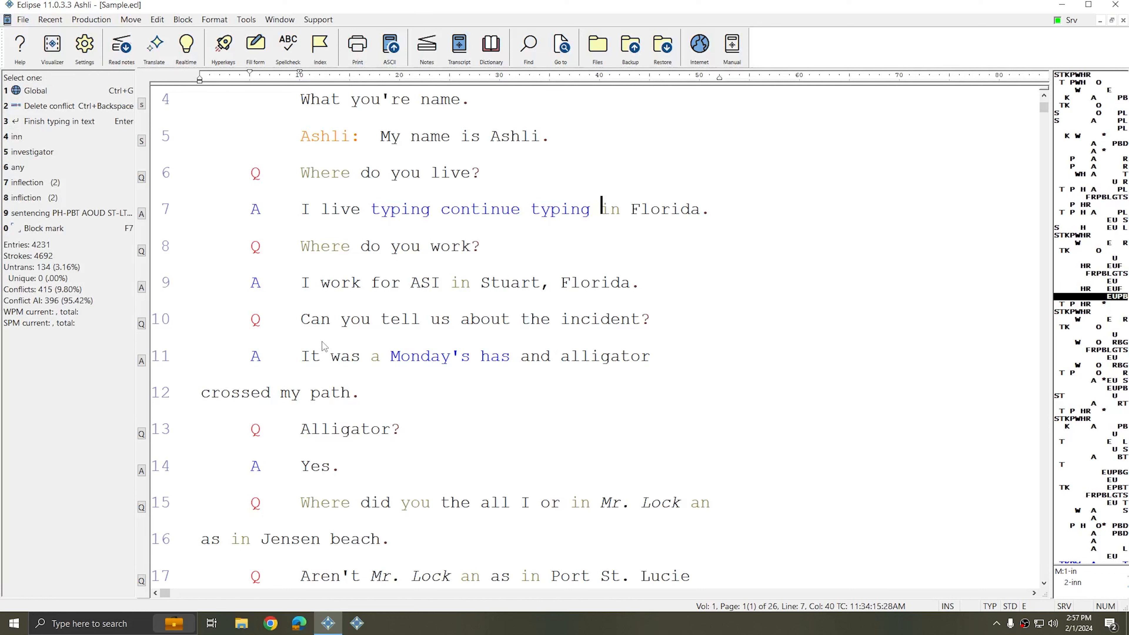
Step: Switch to overwrite mode and replace "Florida" with "FlowRida" in the answer on line 7
key("Insert")
key("Return")
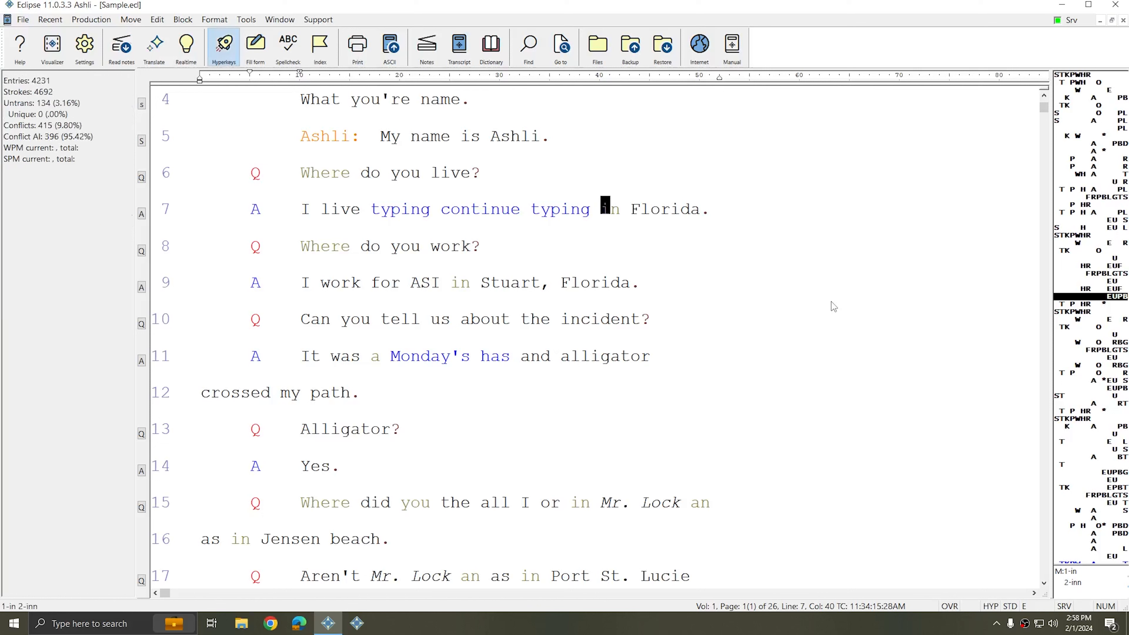
key("ctrl+Right")
key("n")
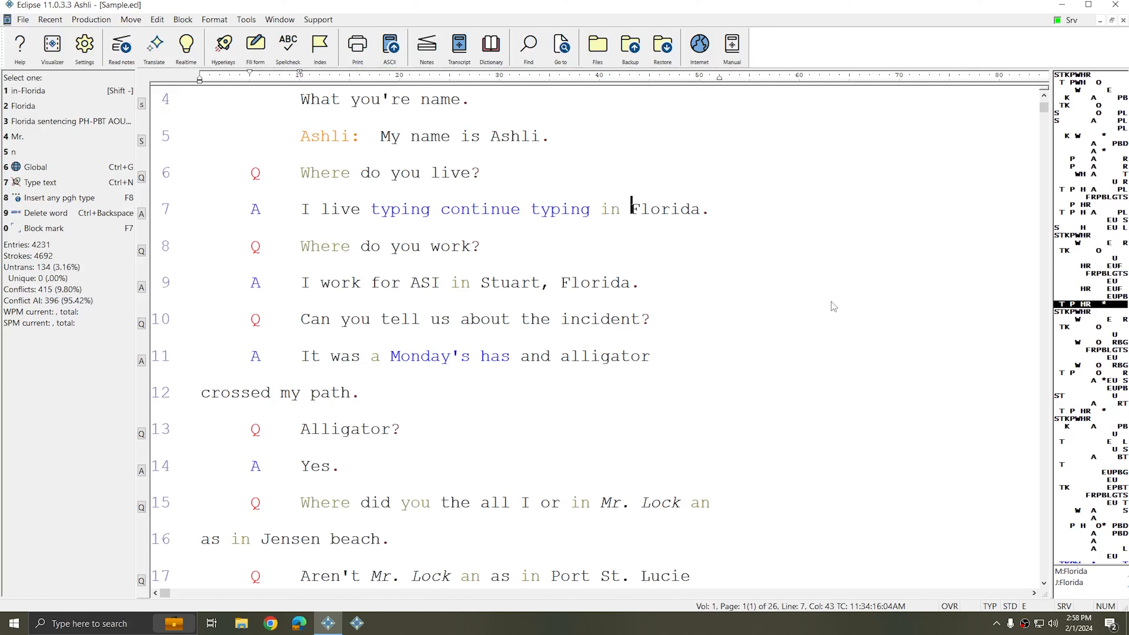
type("FlowRida")
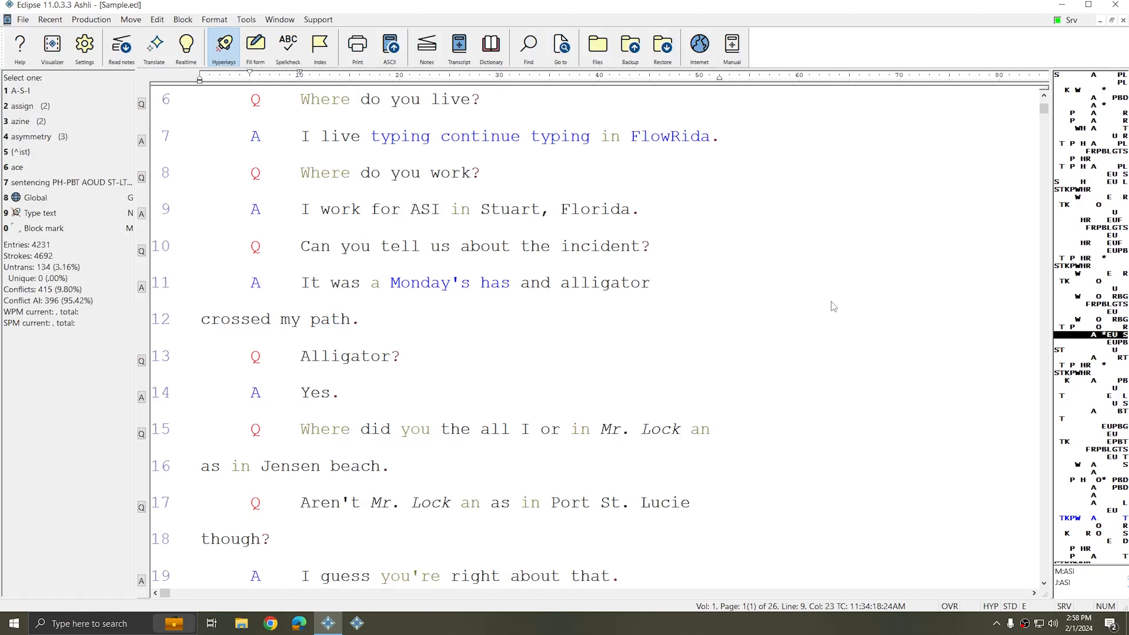
Step: Overwrite the word "about" with "a little" in the question on line 10
key("Down")
key("ctrl+Left")
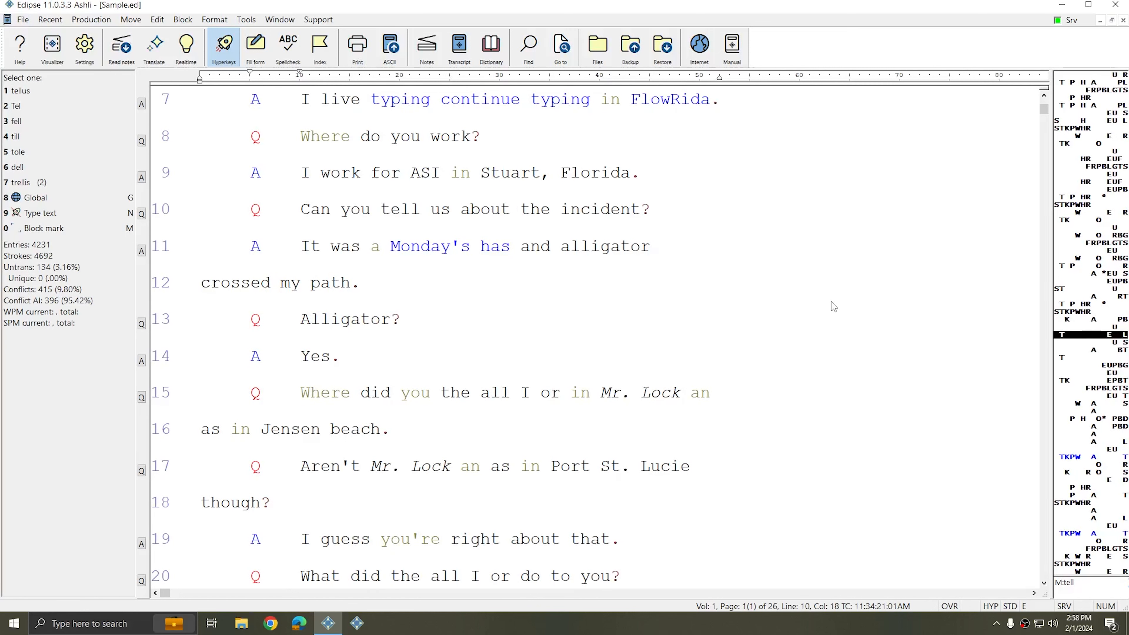
key("ctrl+Right")
key("ctrl+Right")
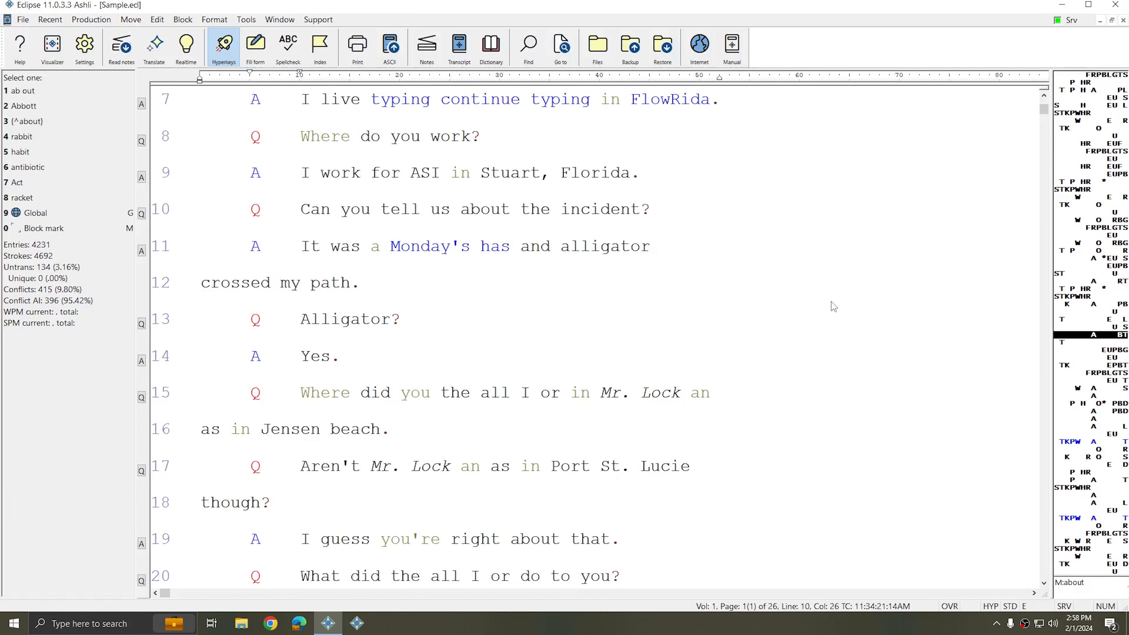
key("Return")
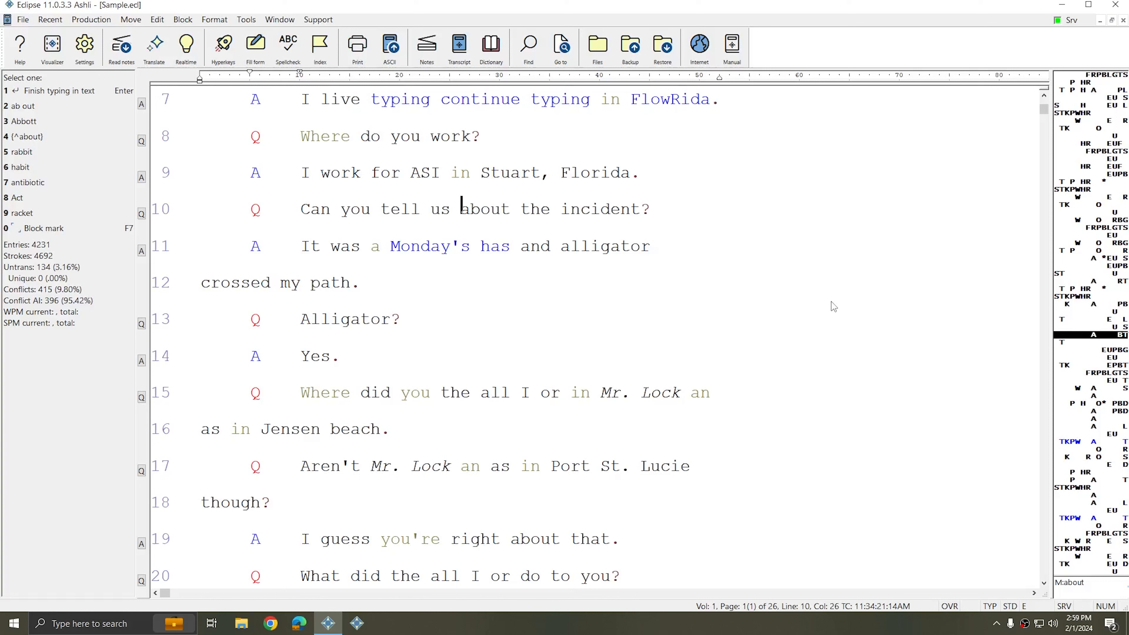
type("a little")
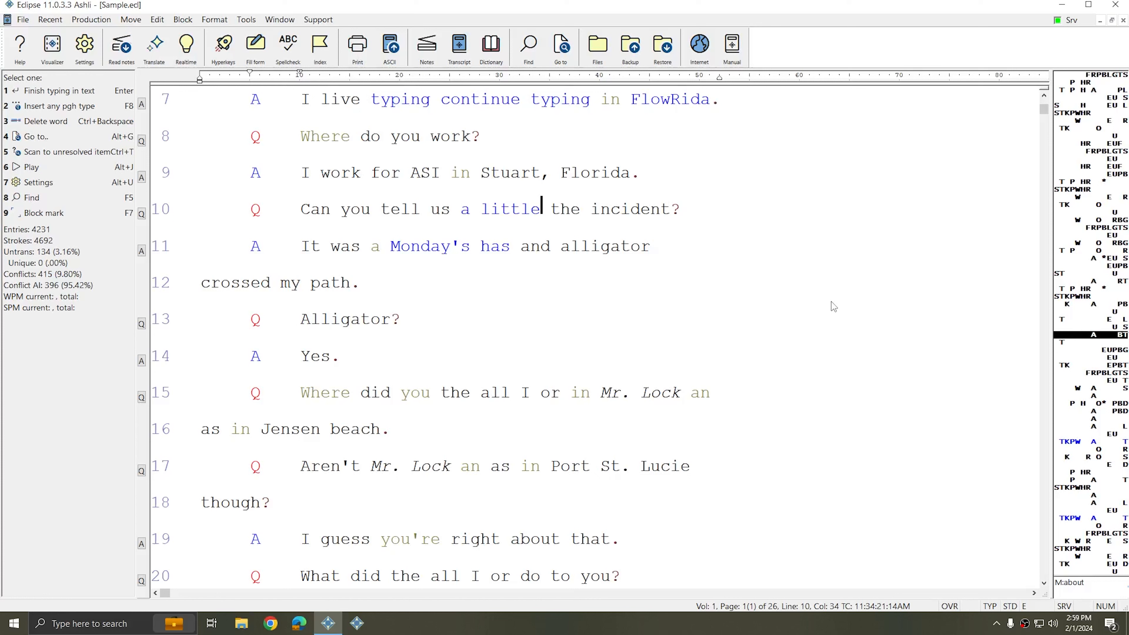
Step: In insert mode add "a single" before "alligator" in the line 11 answer, and in overwrite mode replace "alligator" with "alternator"
key("Insert")
key("Num_Lock")
key("Down")
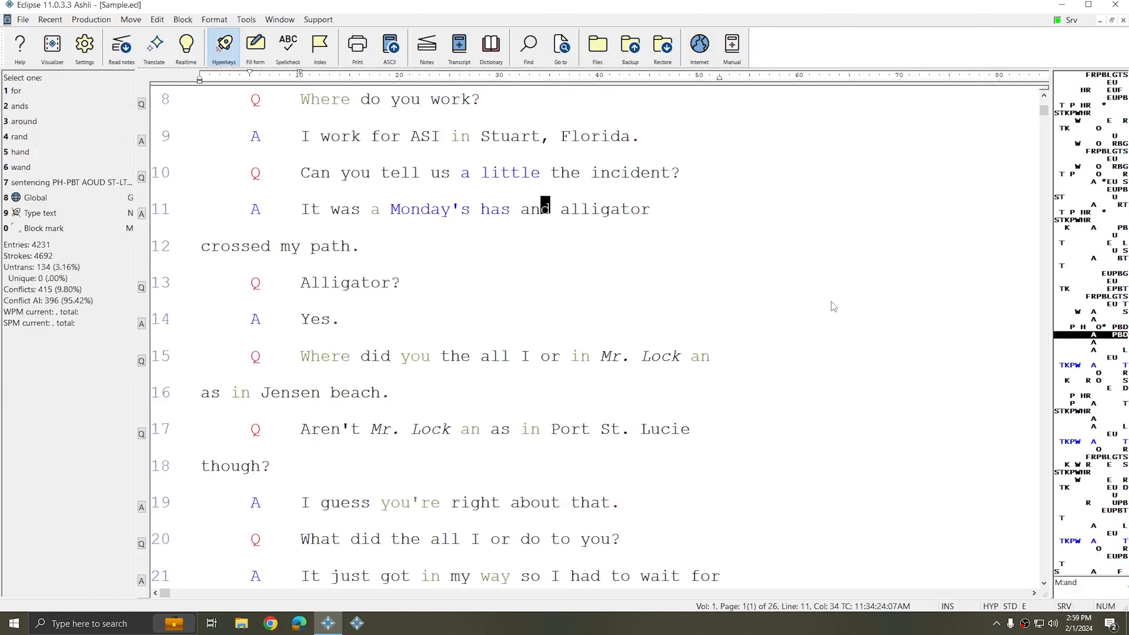
key("ctrl+Right")
type("n")
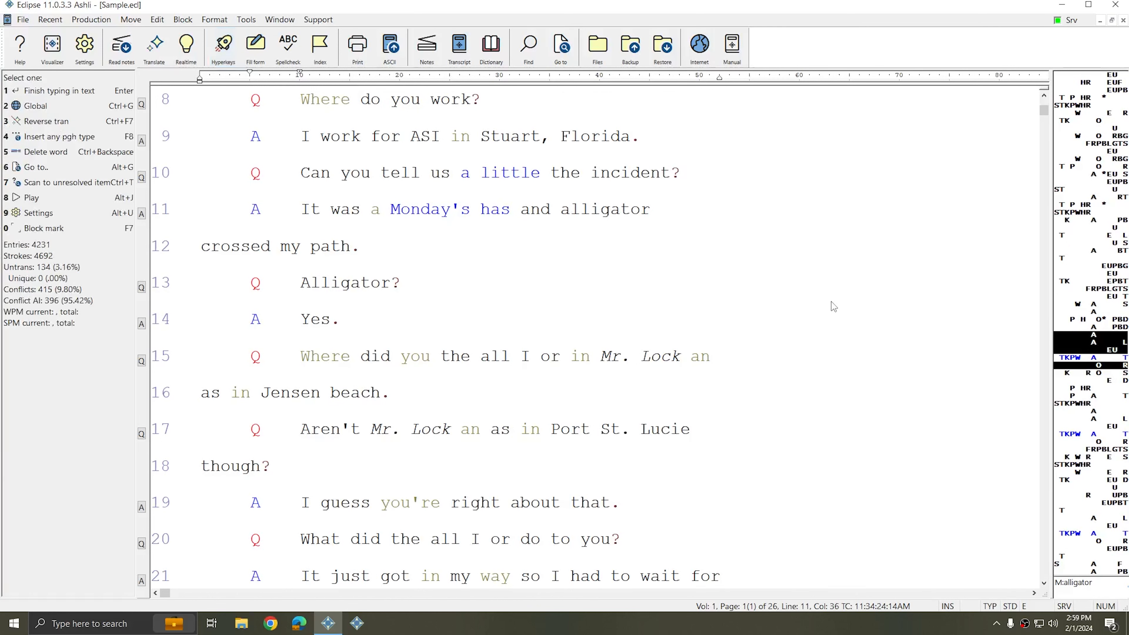
type("a single")
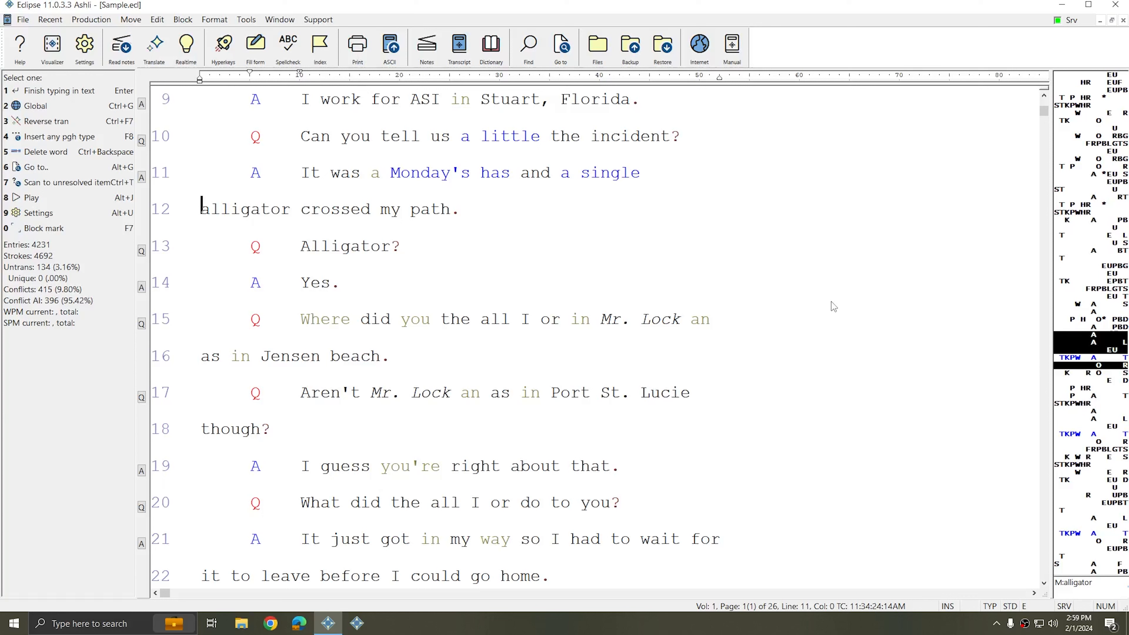
key("Insert")
type("alternator")
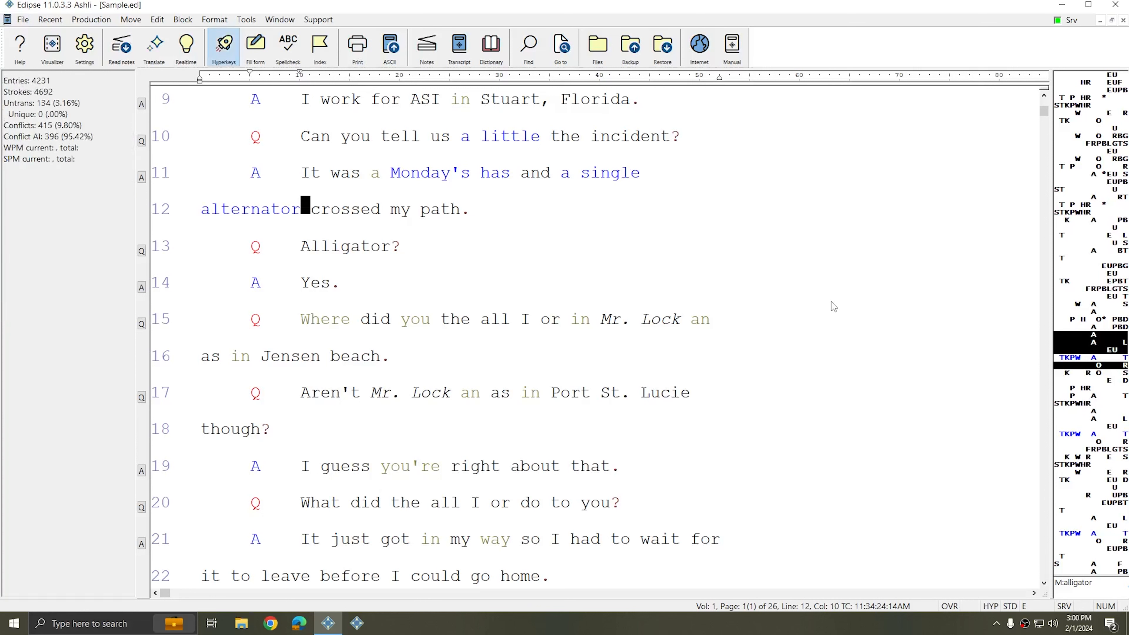
Step: Change the start of the line 15 question to "And where" by overwriting with "And" and inserting "whe"
key("Down")
key("Down")
key("Down")
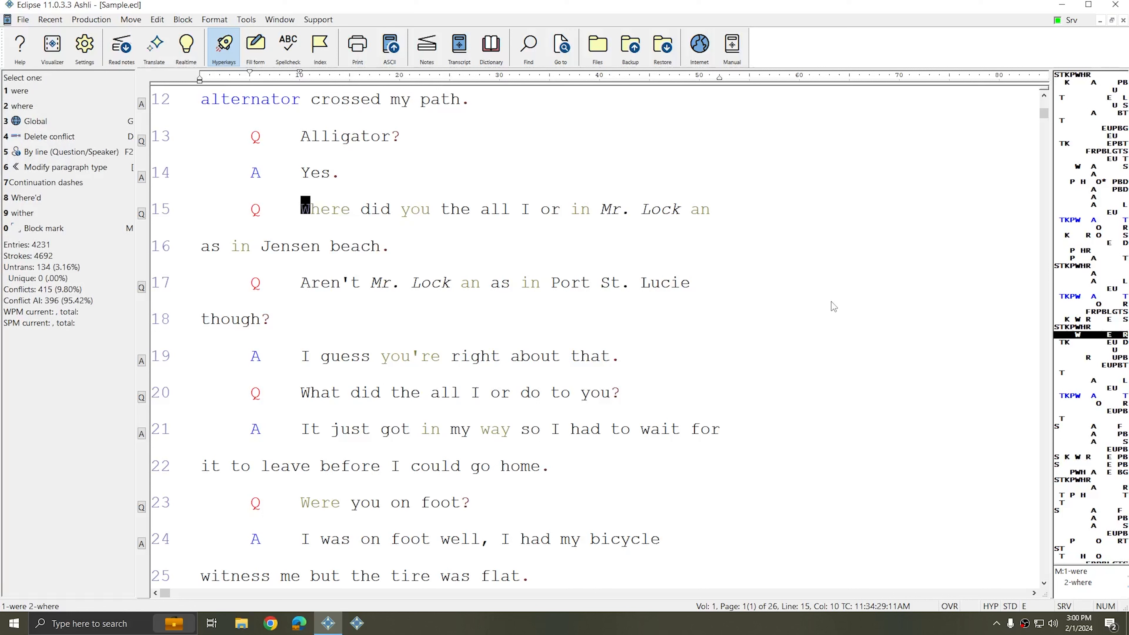
key("grave")
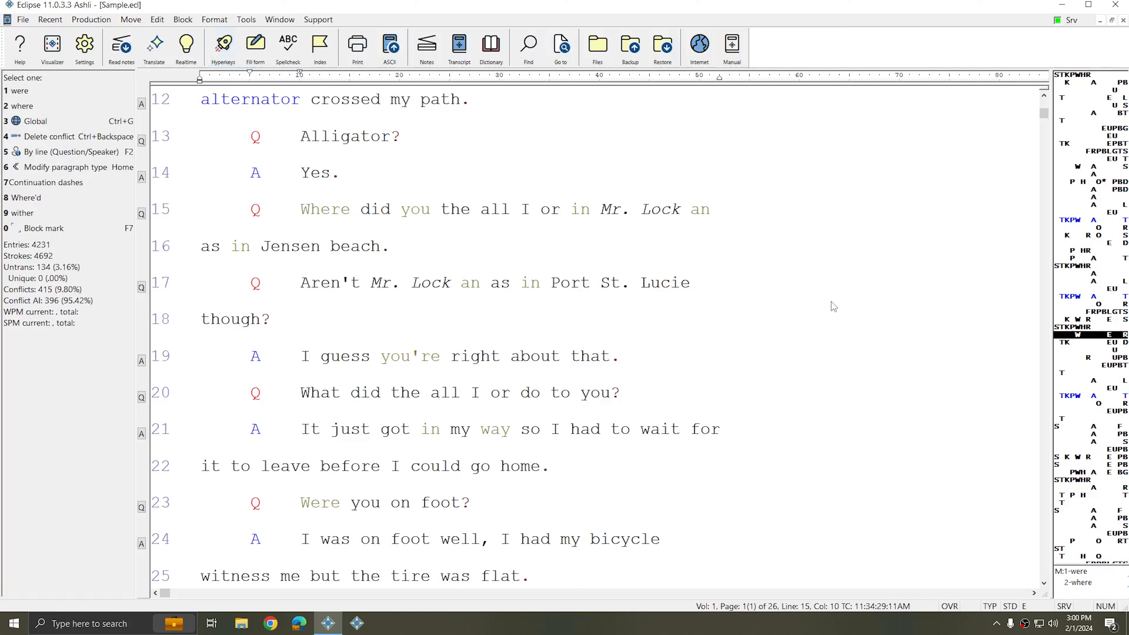
type("And")
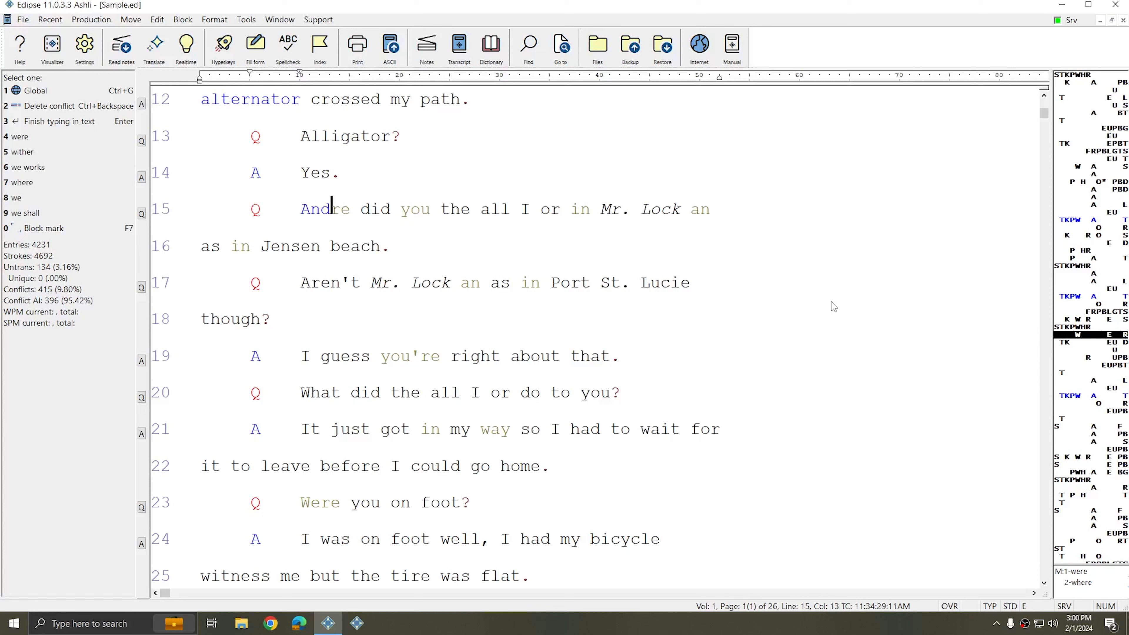
key("Insert")
type("whe")
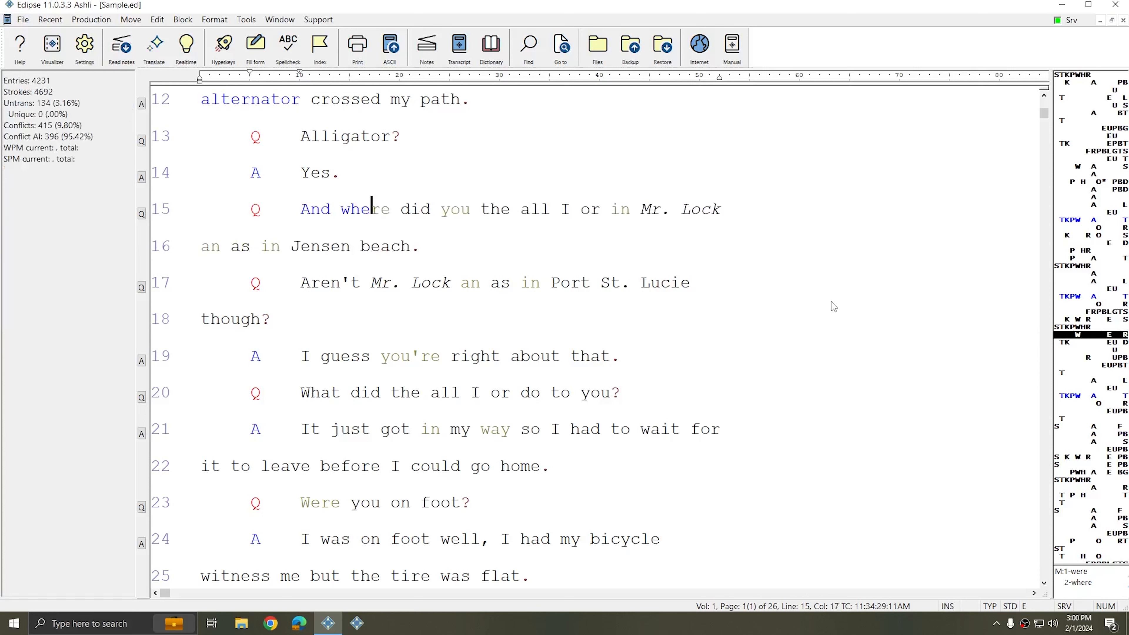